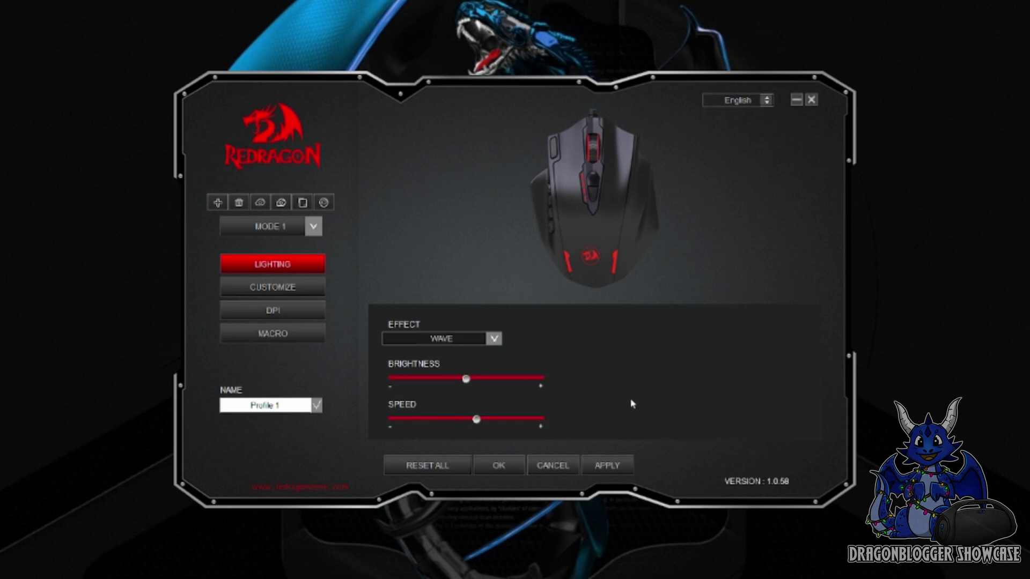
- Preview the RAINBOW and OFF lighting effects, then settle on FULL LIGHTED
{"action": "left_click", "coordinate": [494, 339]}
{"action": "left_click", "coordinate": [437, 366]}
{"action": "left_click", "coordinate": [494, 339]}
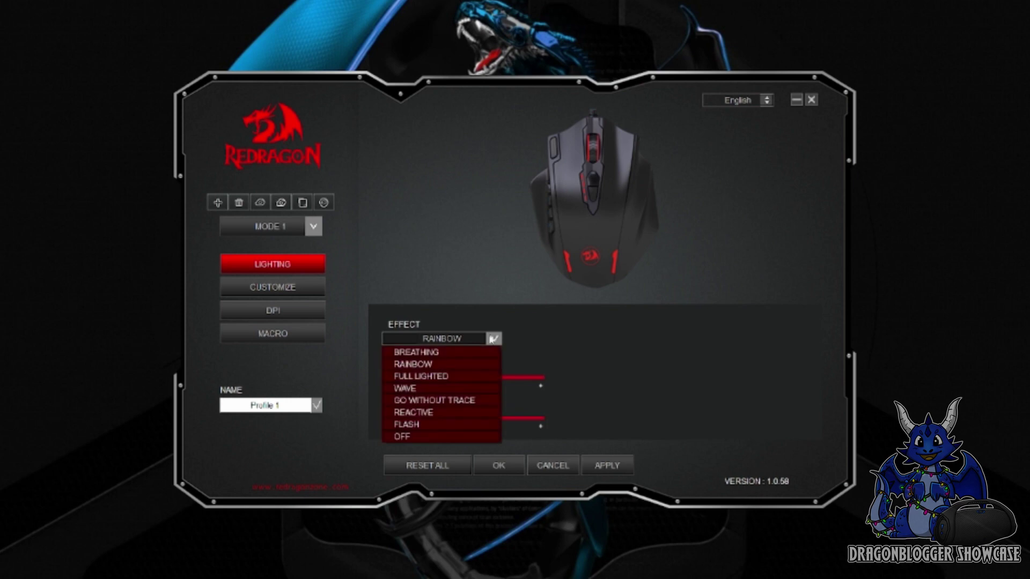
{"action": "left_click", "coordinate": [407, 437]}
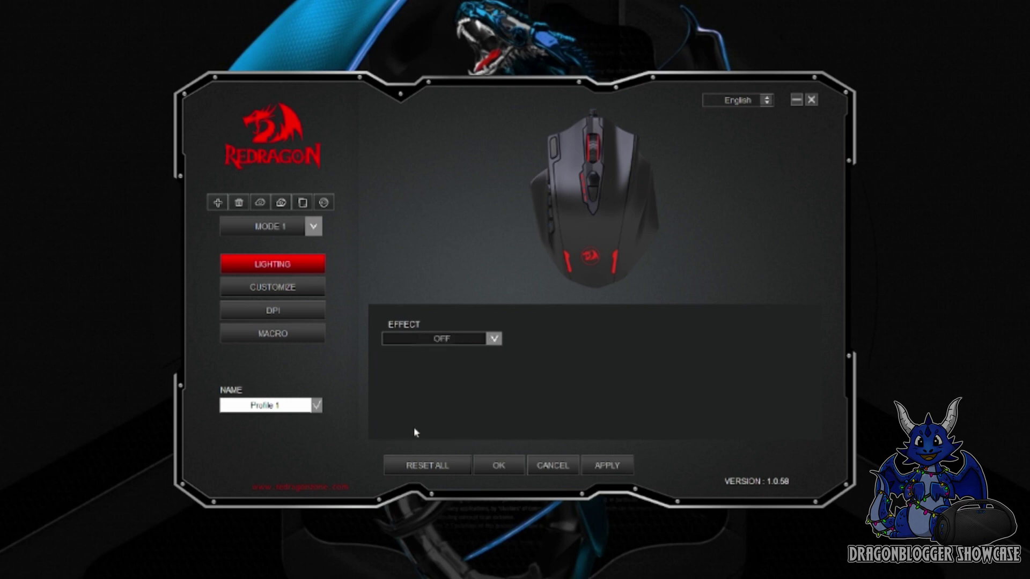
{"action": "left_click", "coordinate": [492, 339]}
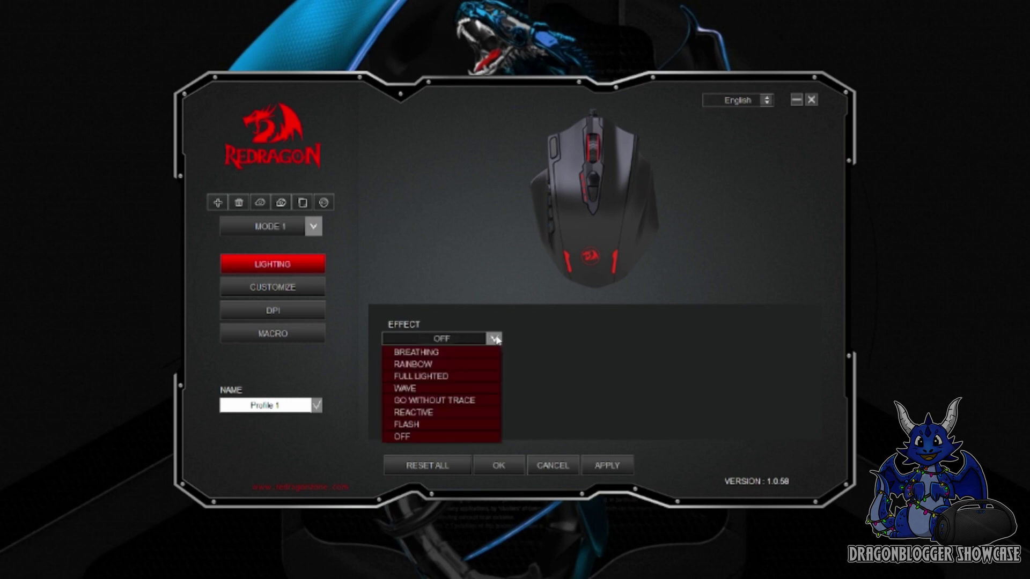
{"action": "left_click", "coordinate": [438, 380]}
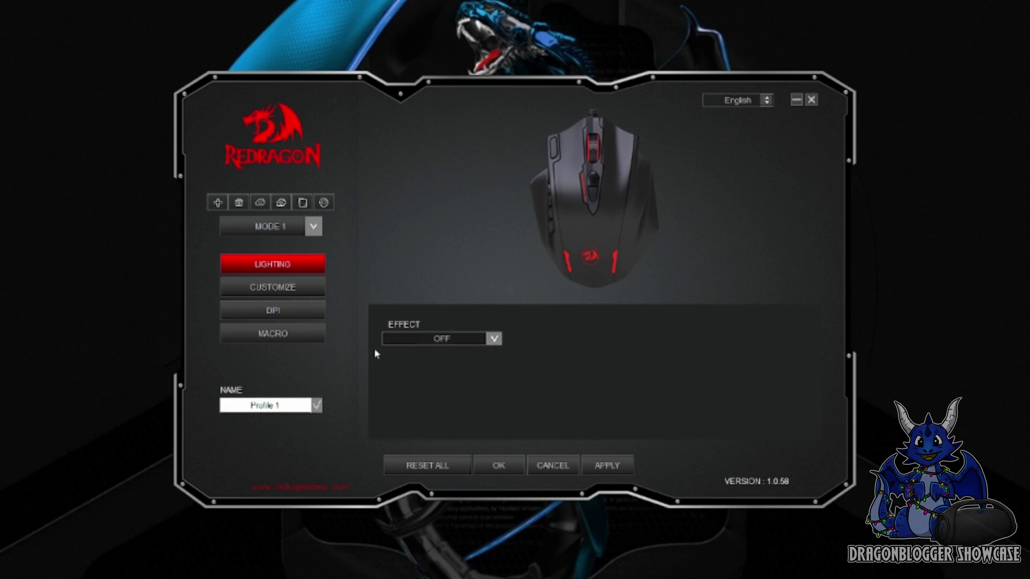
{"action": "left_click", "coordinate": [277, 286]}
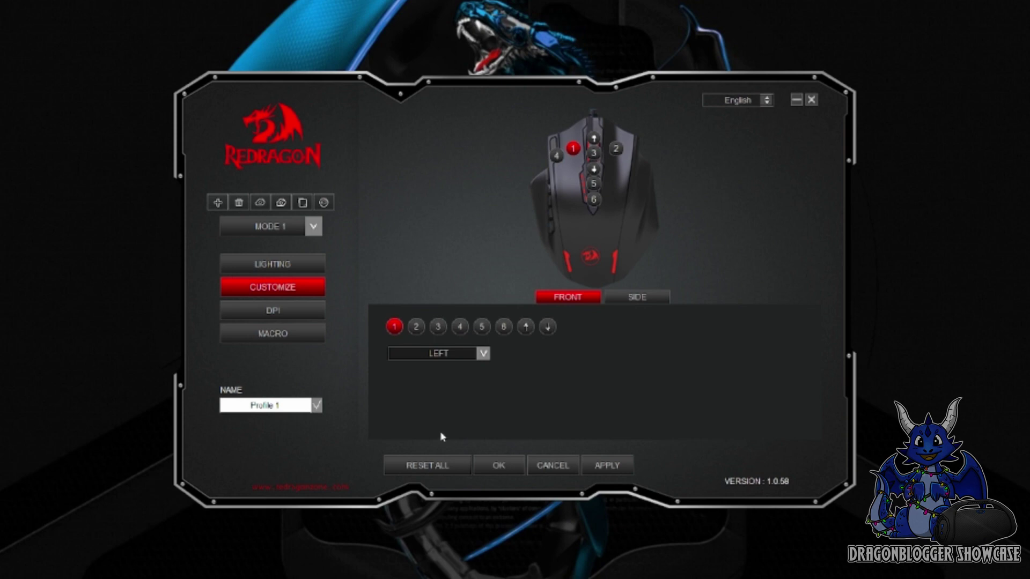
- Confirm side button 8 still sends SINGLE KEY 8, leaving it unchanged, then go to DPI settings
{"action": "left_click", "coordinate": [638, 296]}
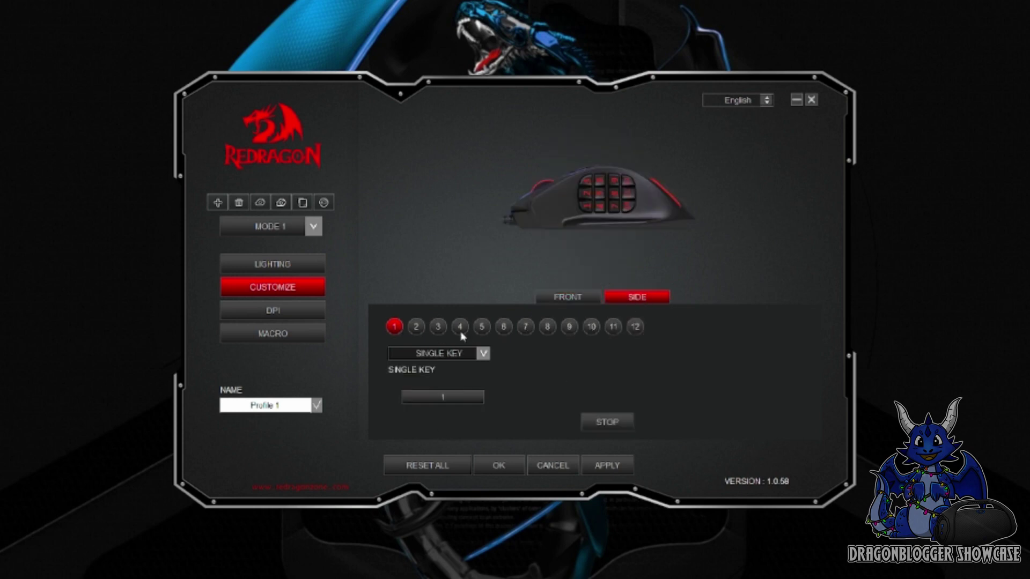
{"action": "left_click", "coordinate": [547, 327]}
{"action": "left_click", "coordinate": [482, 353]}
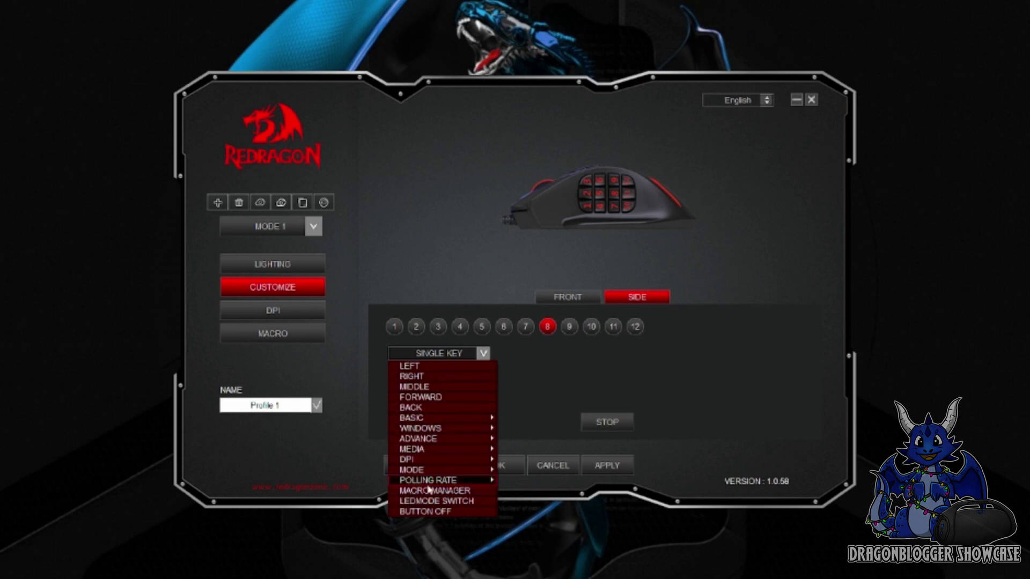
{"action": "left_click", "coordinate": [595, 383]}
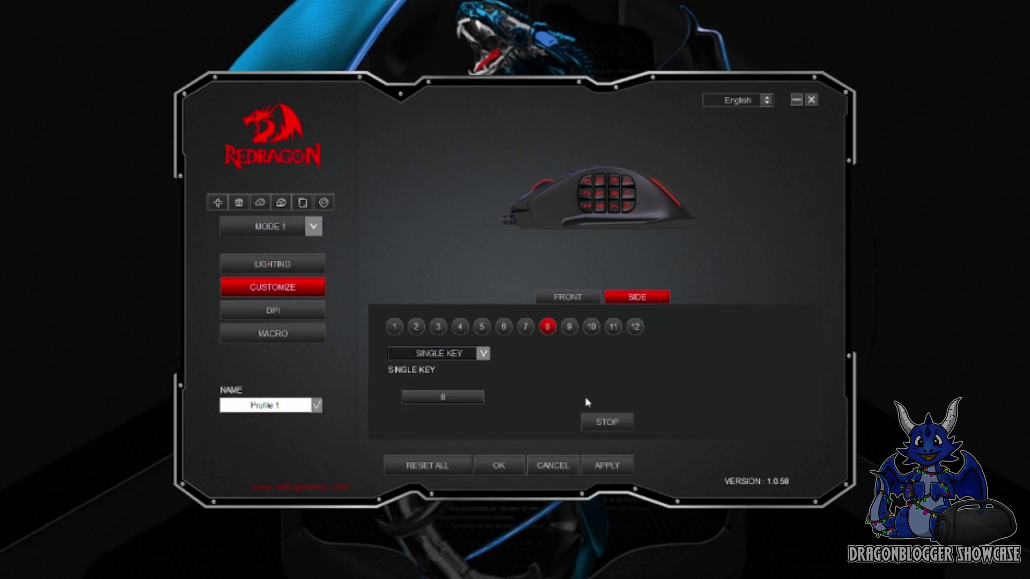
{"action": "left_click", "coordinate": [279, 316]}
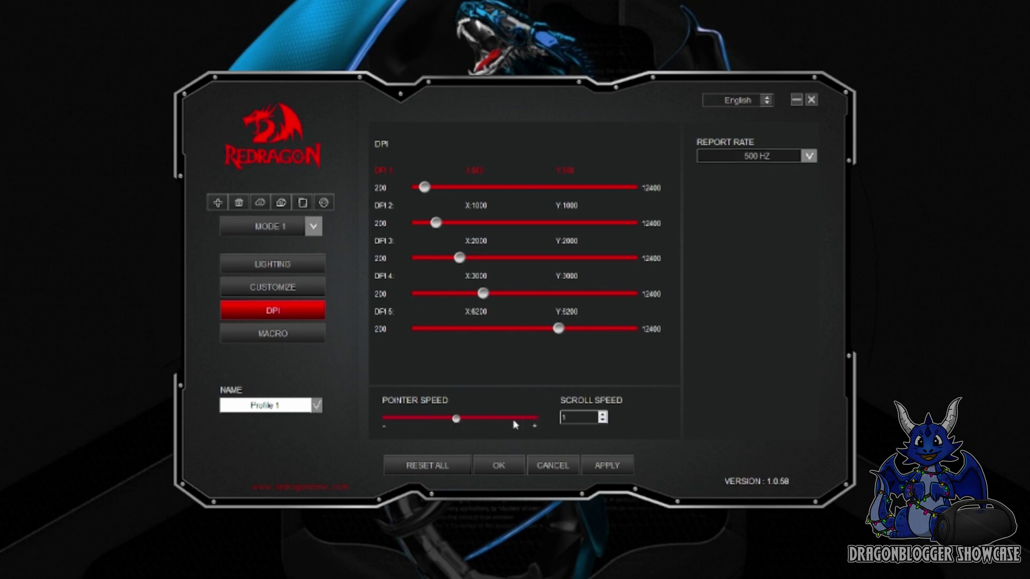
{"action": "left_click", "coordinate": [810, 159]}
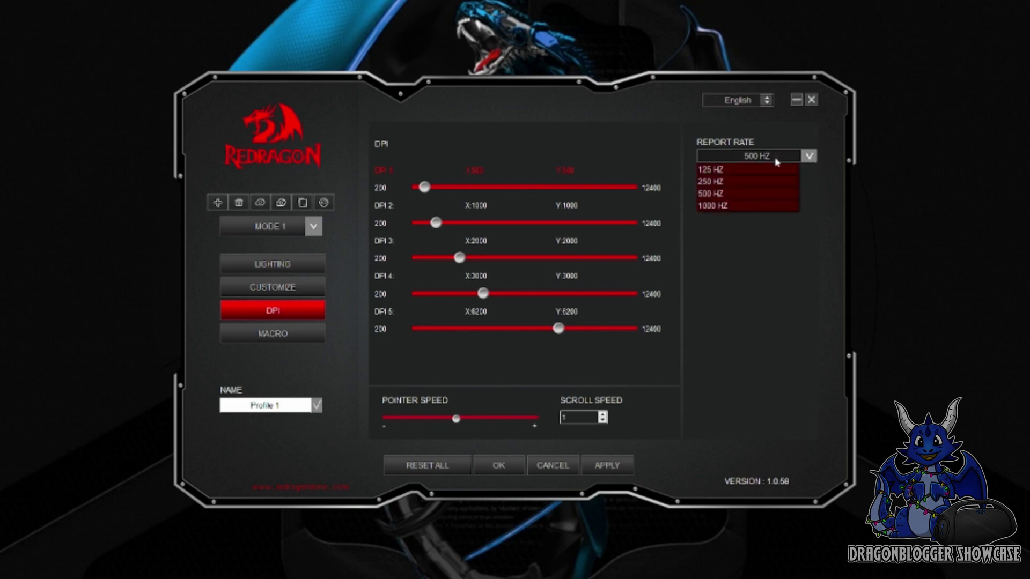
{"action": "left_click", "coordinate": [754, 268]}
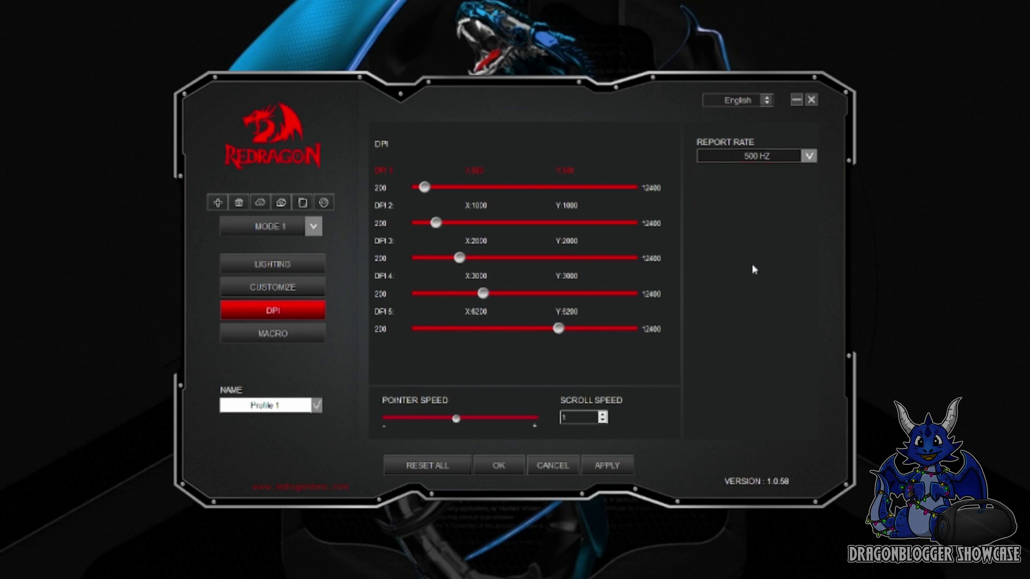
{"action": "left_click", "coordinate": [287, 333]}
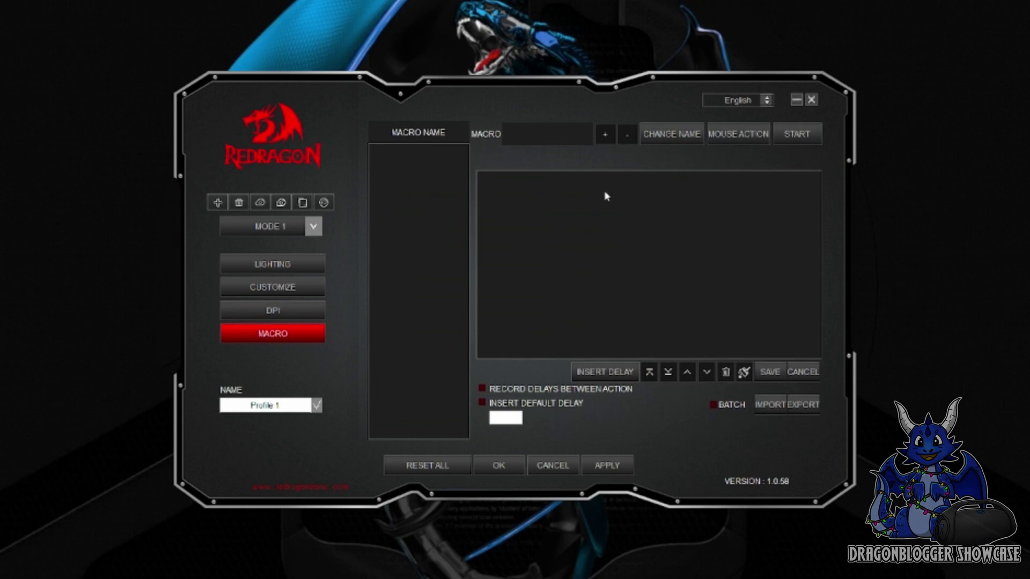
- Try the macro name field and the START and STOP recording buttons
{"action": "left_click", "coordinate": [536, 133]}
{"action": "left_click", "coordinate": [794, 136]}
{"action": "left_click", "coordinate": [817, 133]}
- Toggle both delay options on and off, then add a new macro named name_1
{"action": "left_click", "coordinate": [482, 388]}
{"action": "left_click", "coordinate": [482, 403]}
{"action": "left_click", "coordinate": [482, 403]}
{"action": "left_click", "coordinate": [482, 388]}
{"action": "left_click", "coordinate": [605, 134]}
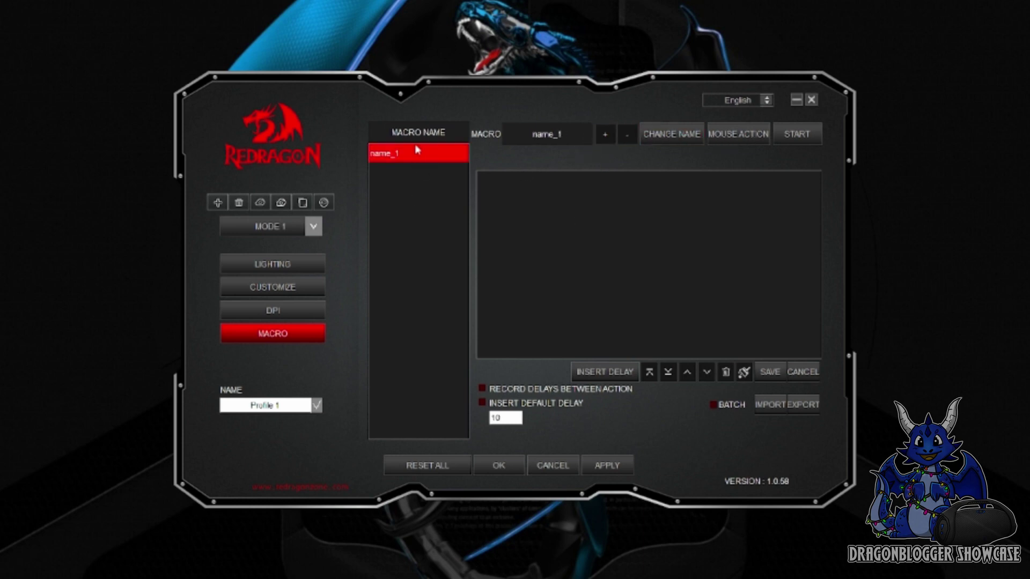
- Record a W then A keystroke sequence into name_1 and stop recording
{"action": "left_click", "coordinate": [813, 135]}
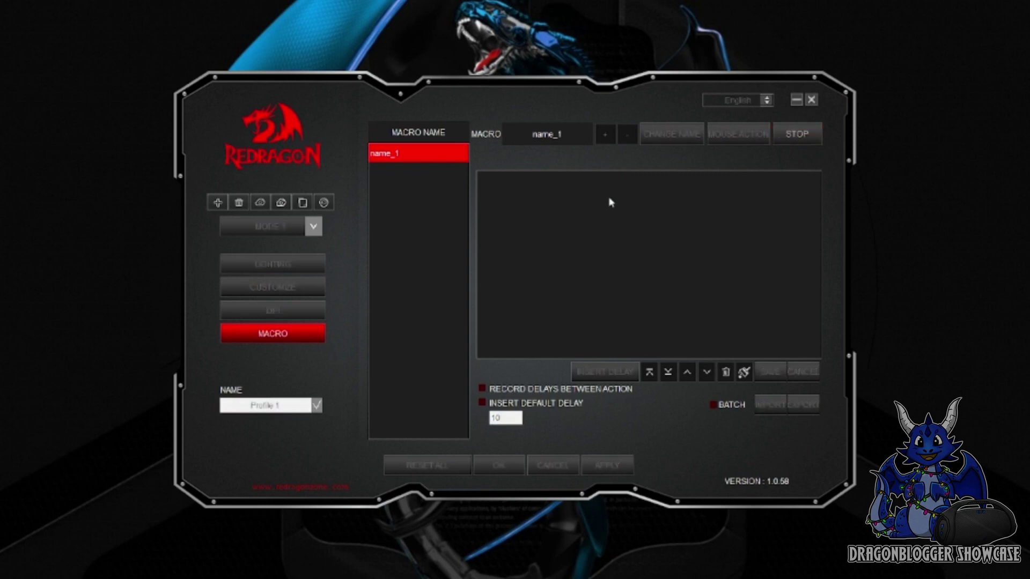
{"action": "key", "text": "w"}
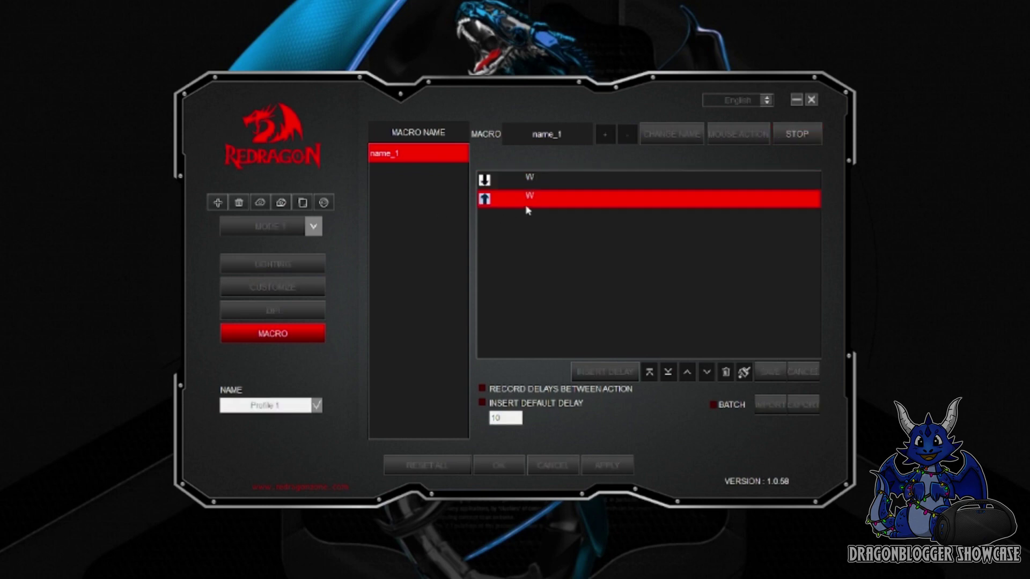
{"action": "key", "text": "a"}
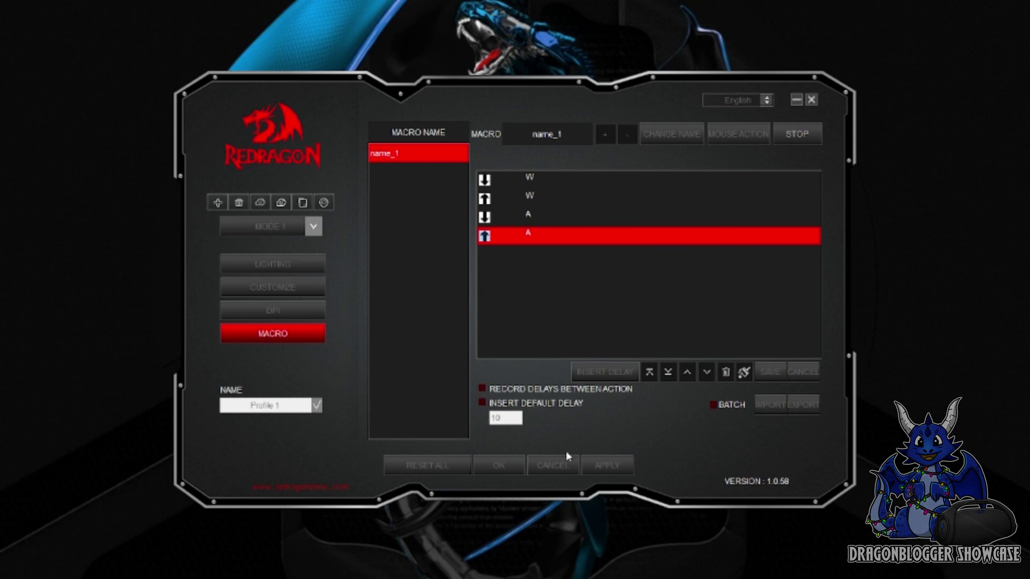
{"action": "left_click", "coordinate": [799, 135]}
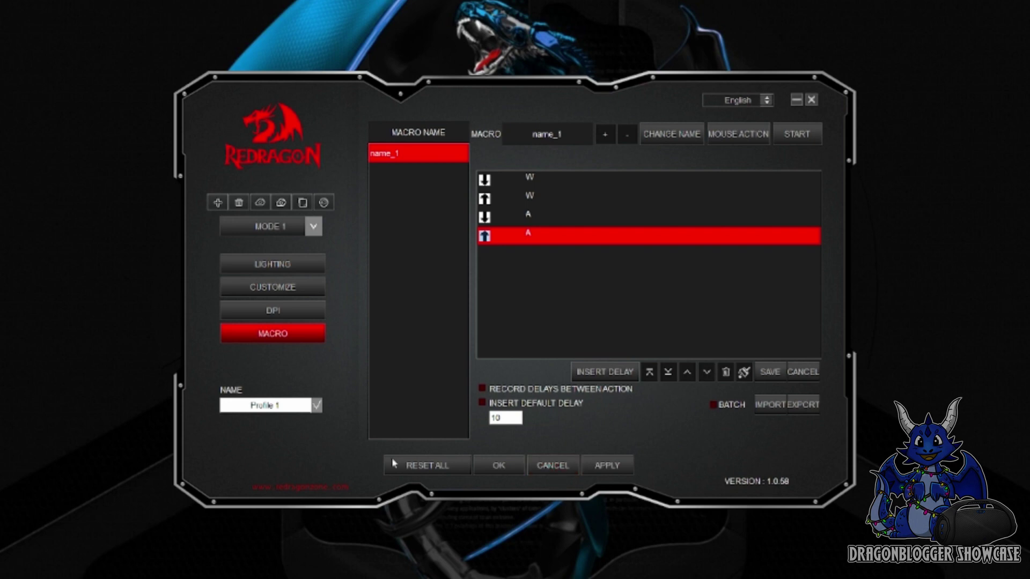
- Reset all profiles and delete the recorded name_1 macro
{"action": "left_click", "coordinate": [428, 468]}
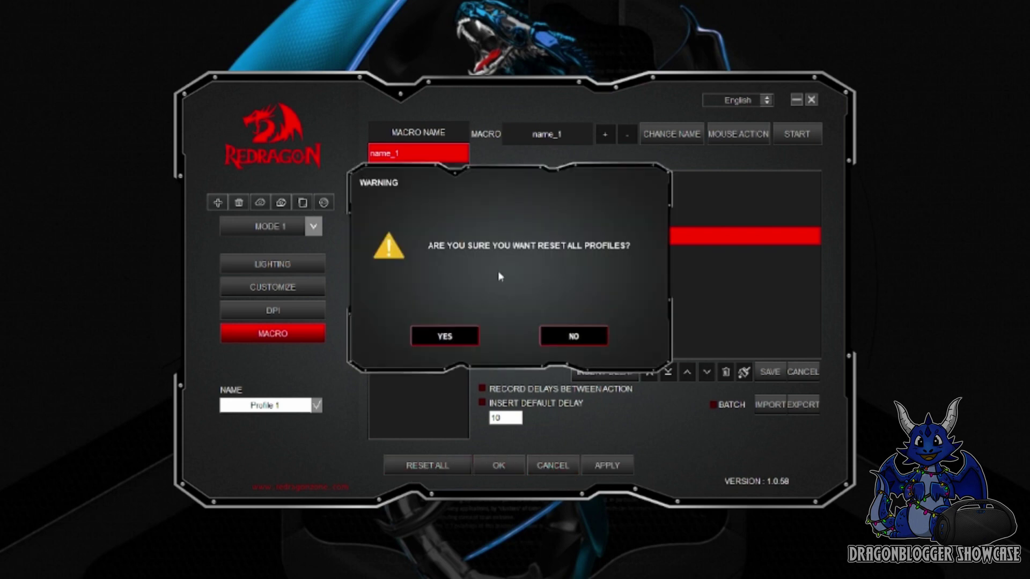
{"action": "left_click", "coordinate": [450, 341]}
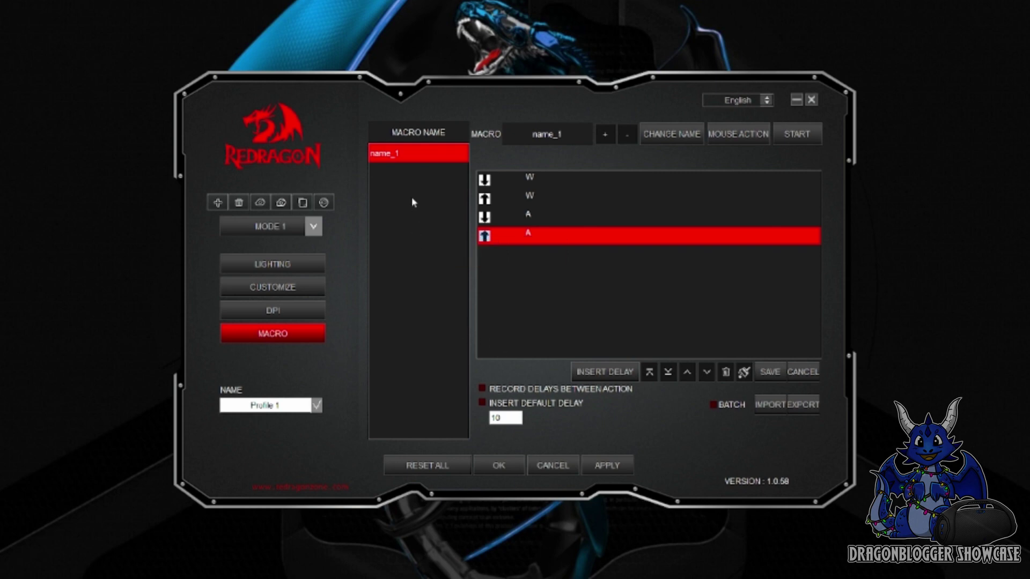
{"action": "left_click", "coordinate": [625, 143]}
- Type a new side-step macro name and add a fresh empty macro
{"action": "left_click", "coordinate": [544, 135]}
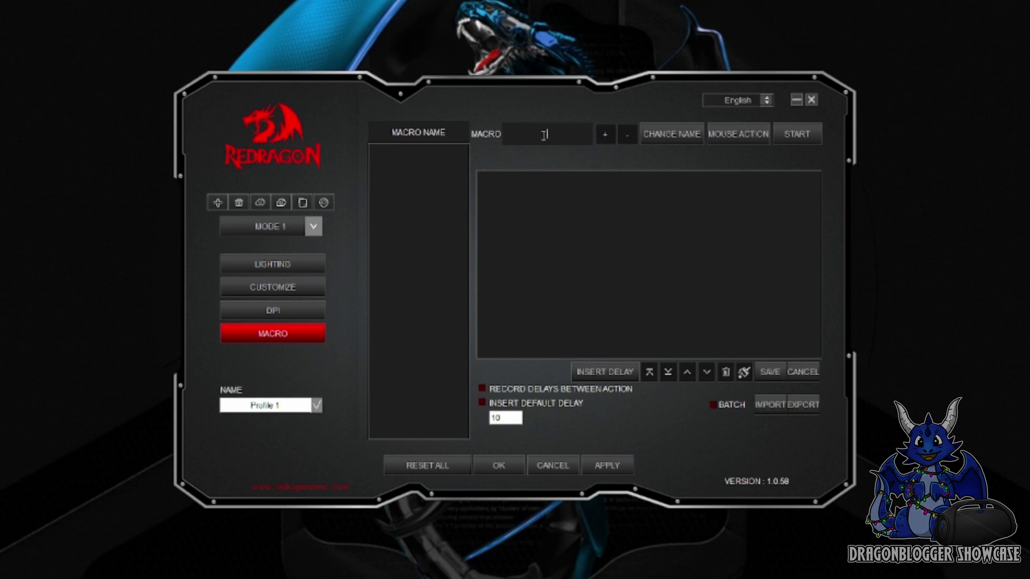
{"action": "type", "text": "james side step"}
{"action": "left_click", "coordinate": [605, 136]}
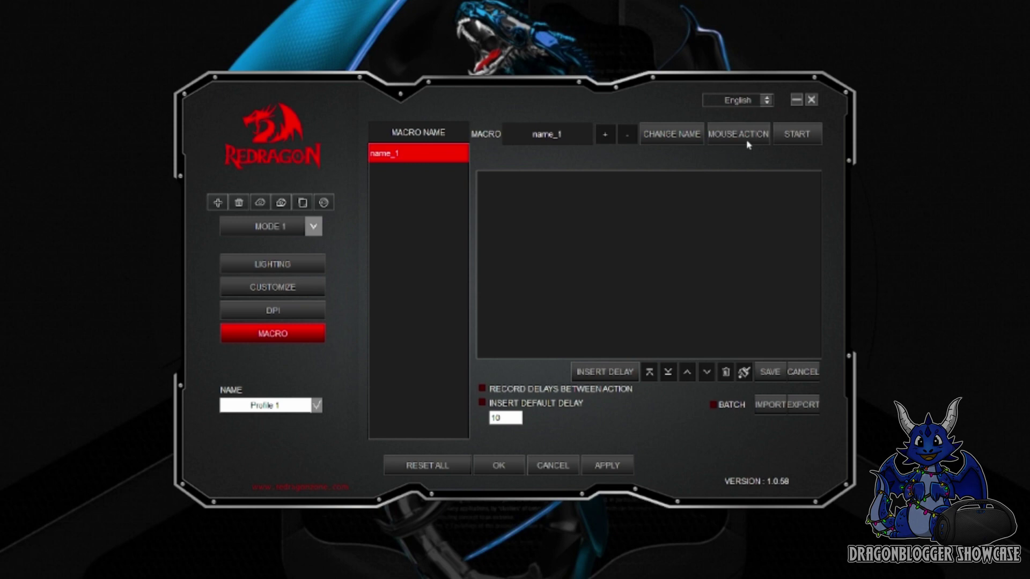
- Record an A and Z press-and-release sequence into name_1, then select its Z key-up event
{"action": "left_click", "coordinate": [793, 138]}
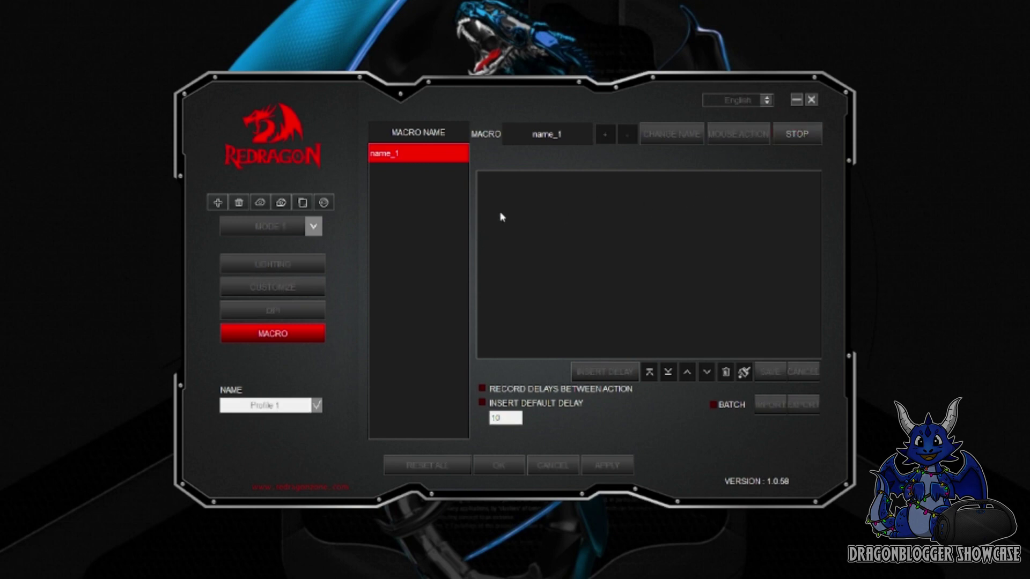
{"action": "key", "text": "a+z"}
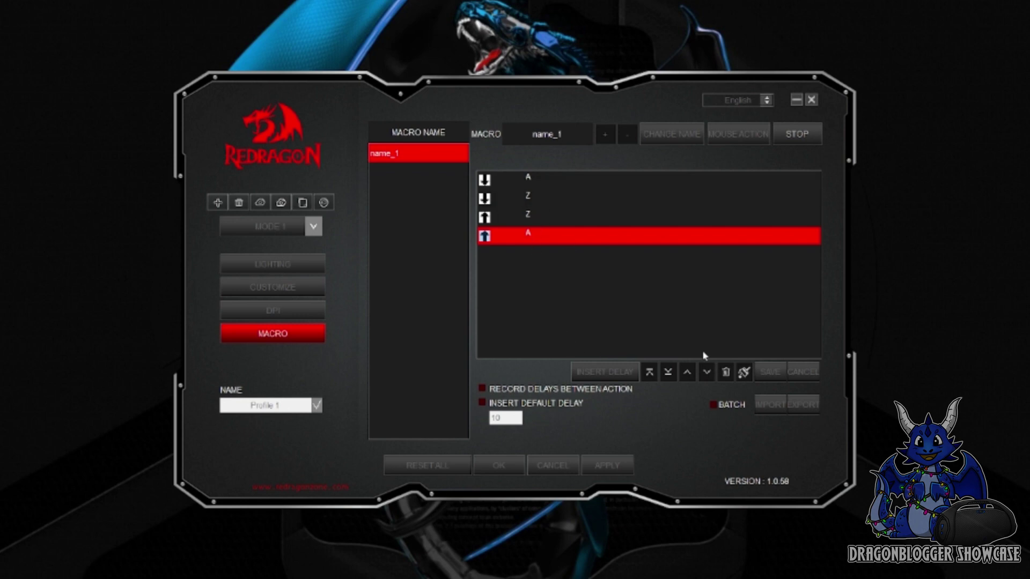
{"action": "left_click", "coordinate": [791, 137]}
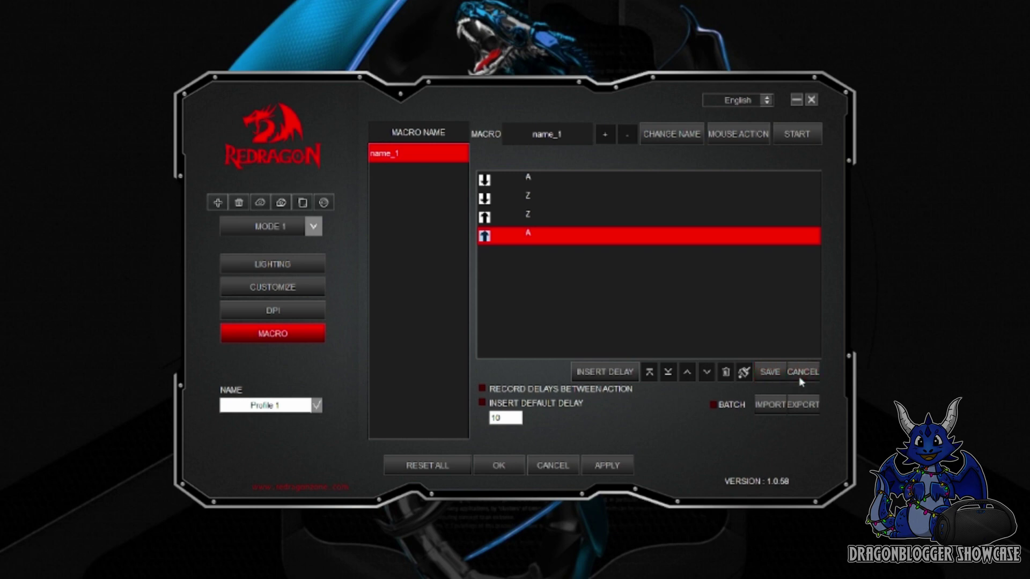
{"action": "left_click_drag", "start_coordinate": [499, 241], "coordinate": [504, 217]}
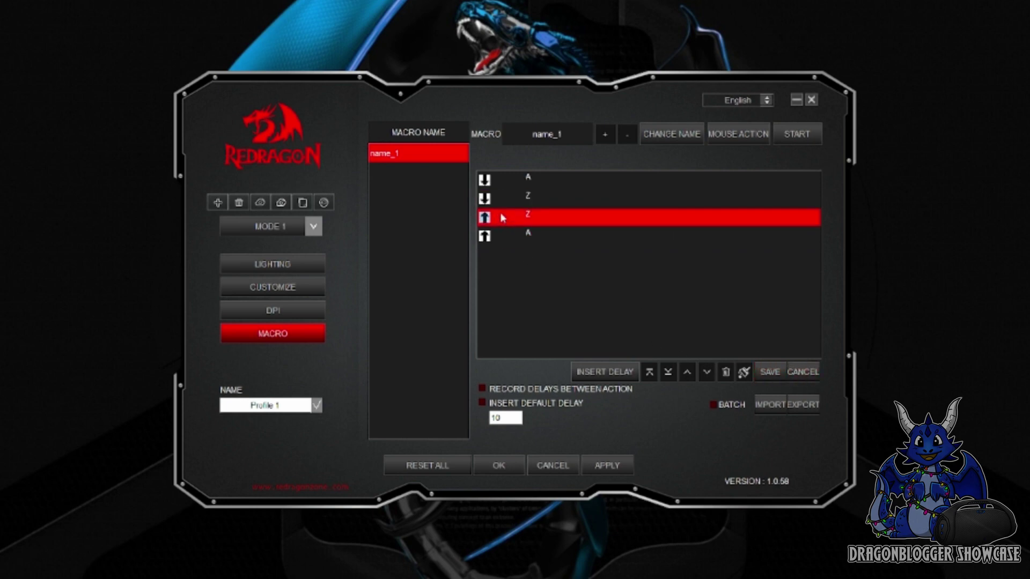
{"action": "left_click", "coordinate": [730, 136]}
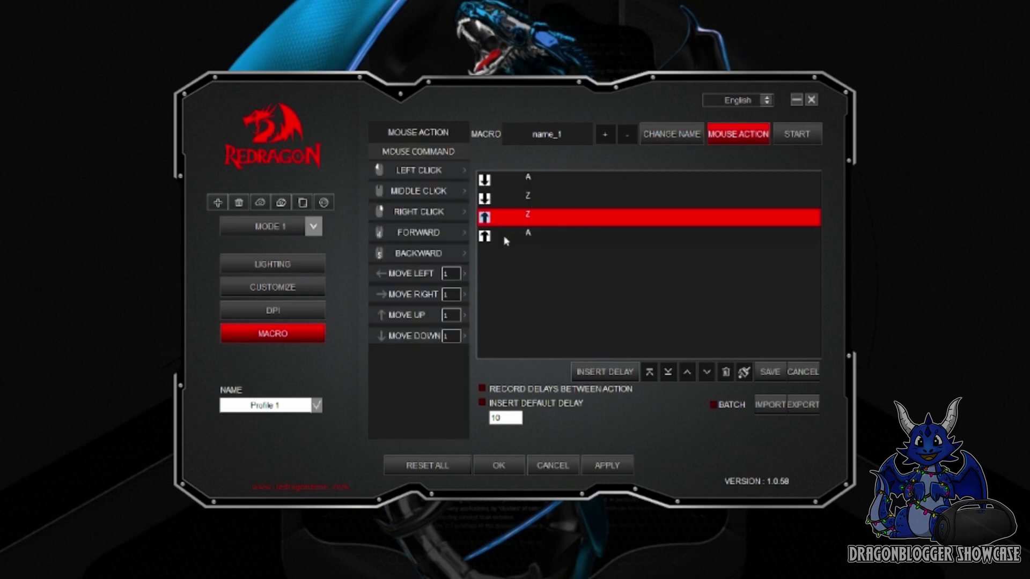
- Clear name_1's events with an empty START/STOP recording and return to the macro name list
{"action": "left_click", "coordinate": [798, 135]}
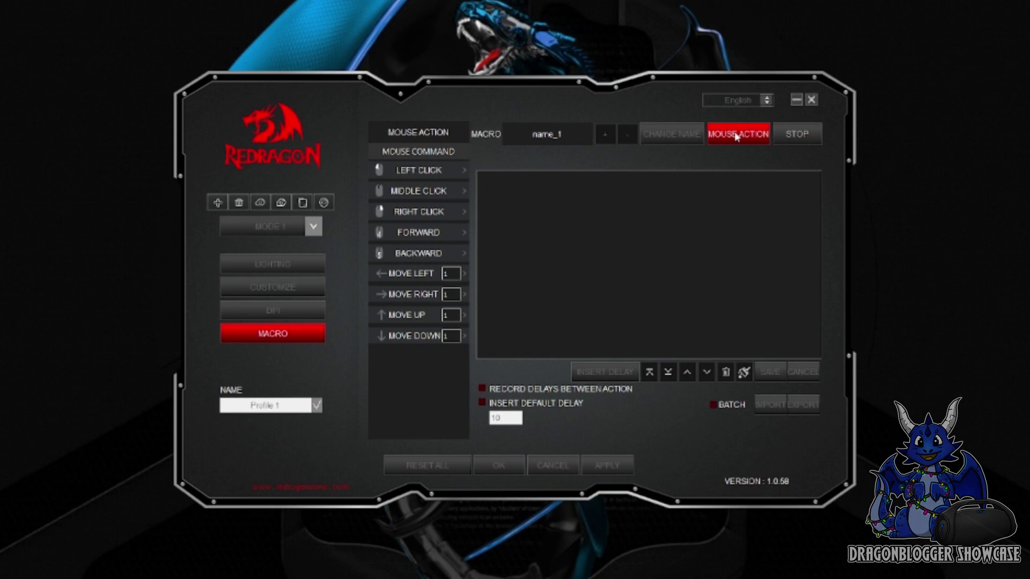
{"action": "left_click", "coordinate": [781, 139]}
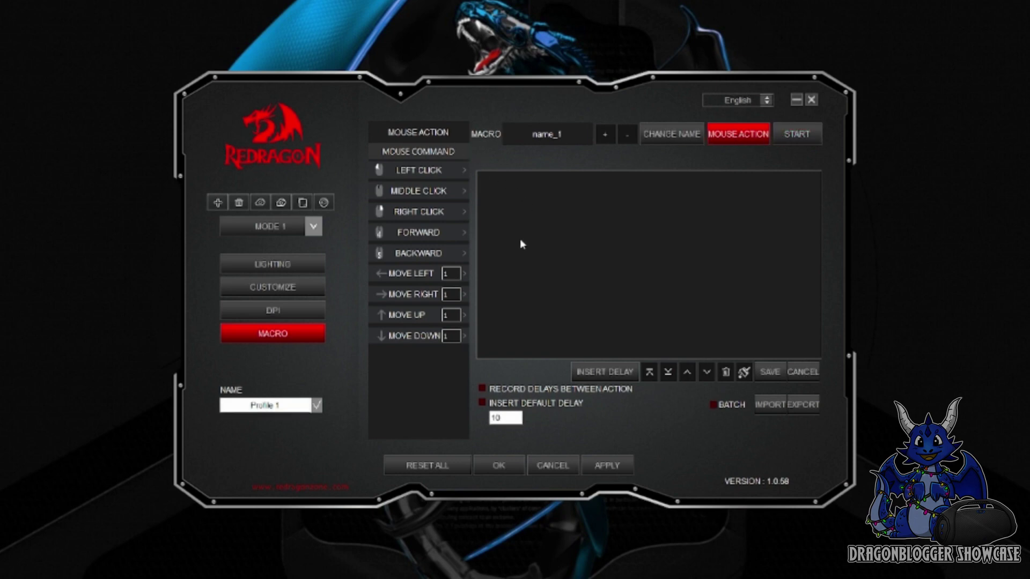
{"action": "left_click", "coordinate": [724, 138]}
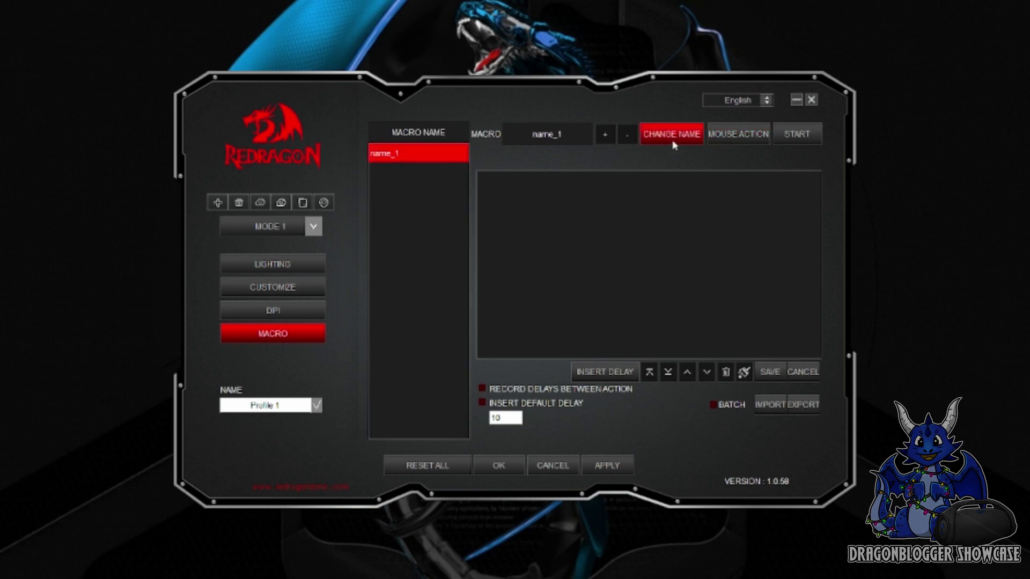
- Record A, D and W keystrokes into the macro
{"action": "left_click", "coordinate": [795, 135]}
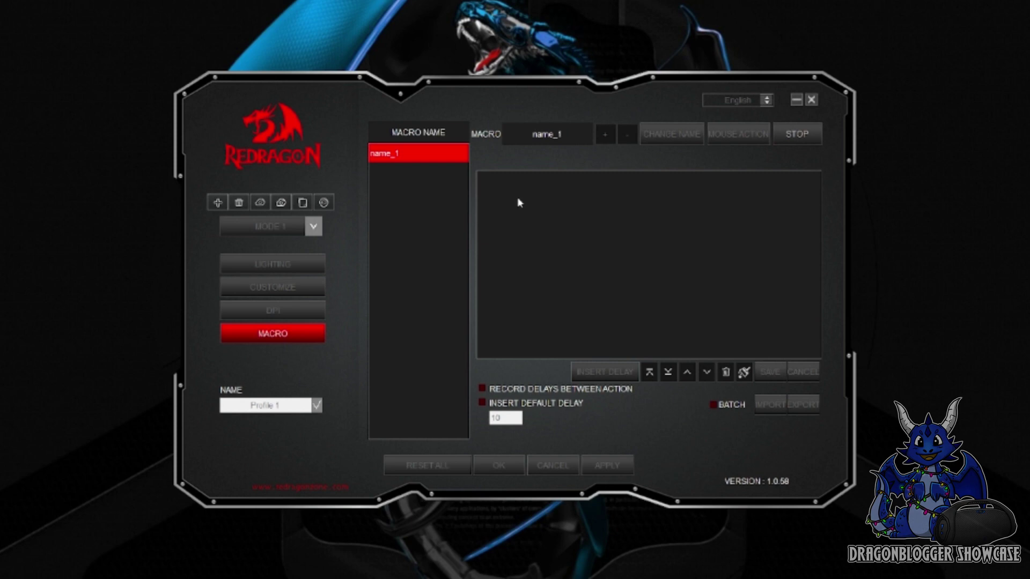
{"action": "key", "text": "a"}
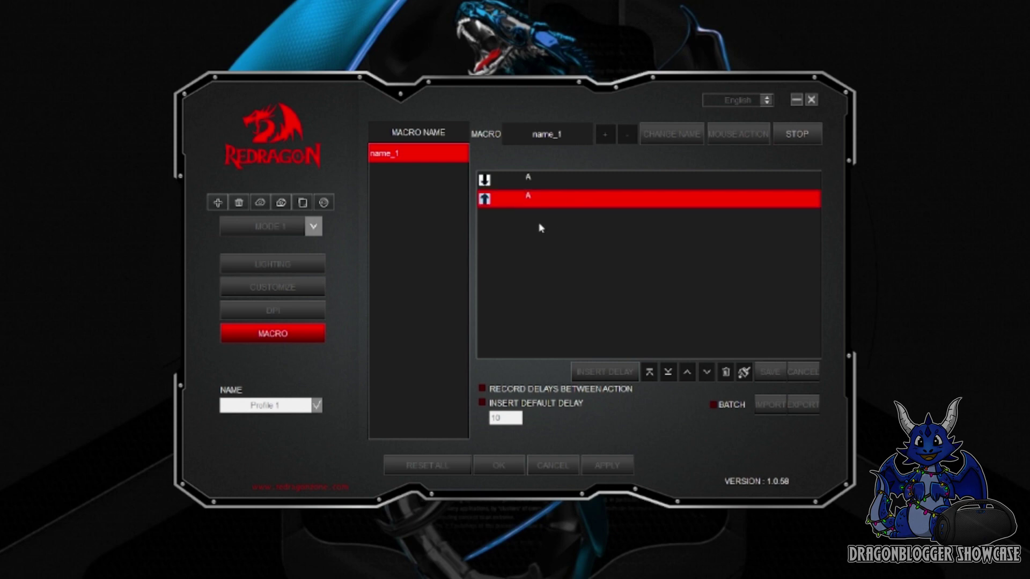
{"action": "key", "text": "d"}
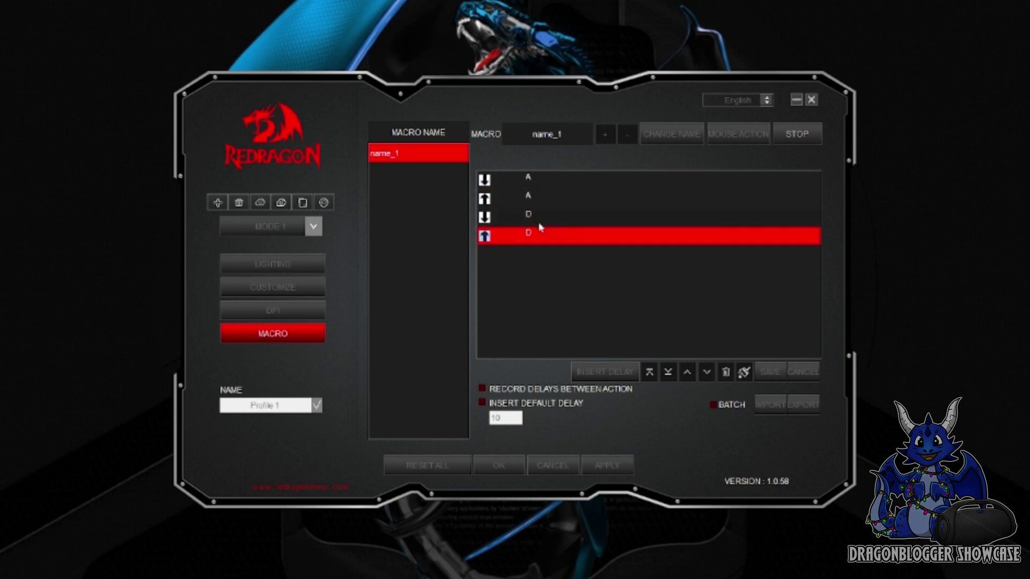
{"action": "key", "text": "w"}
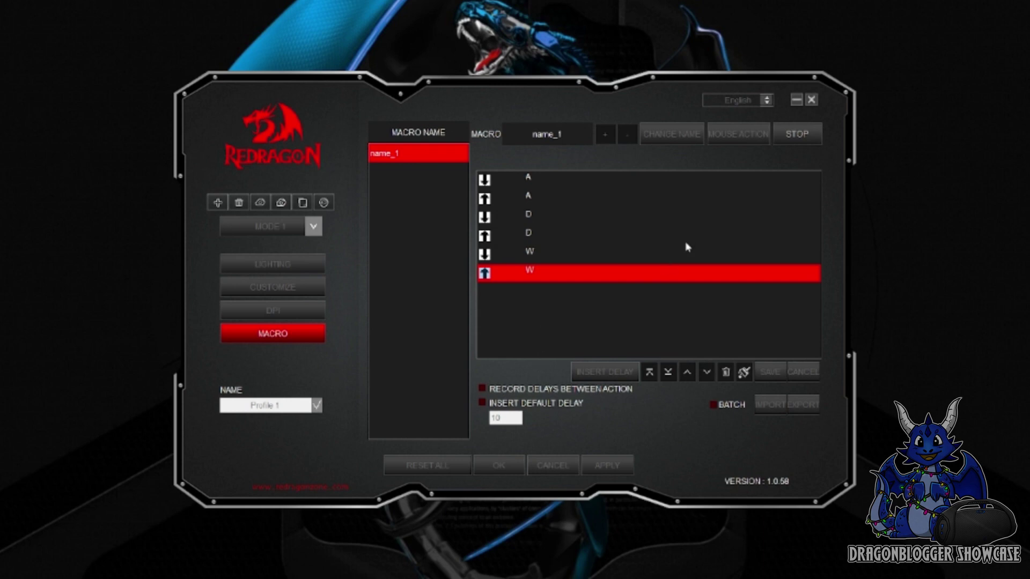
{"action": "left_click", "coordinate": [797, 134]}
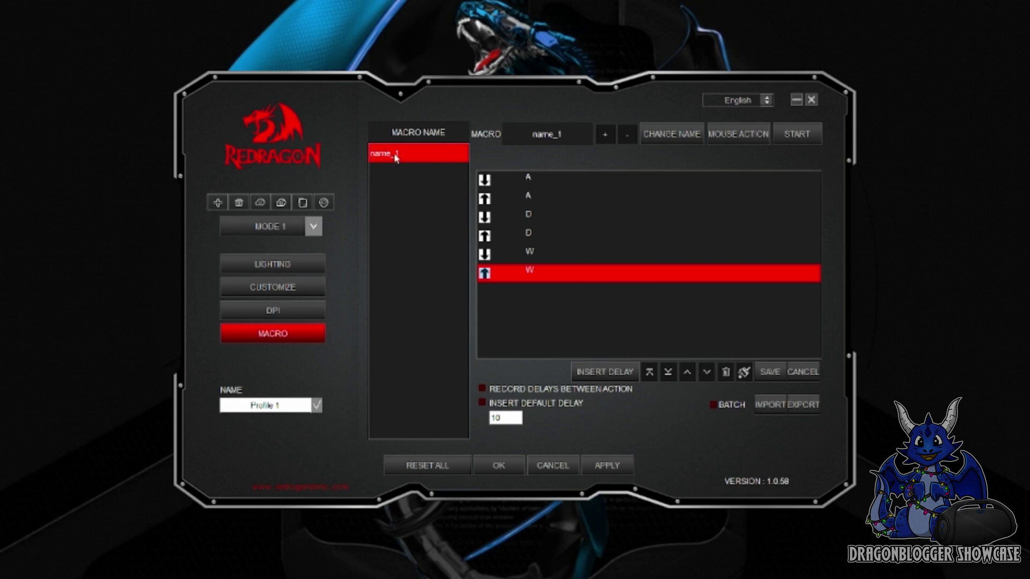
- Rename the macro with the side-step name and apply the settings to the mouse
{"action": "left_click", "coordinate": [562, 134]}
{"action": "left_click", "coordinate": [521, 133]}
{"action": "left_click", "coordinate": [519, 134]}
{"action": "type", "text": "james side step"}
{"action": "left_click", "coordinate": [603, 471]}
{"action": "left_click", "coordinate": [275, 291]}
- Set side button 8 to MACRO MANAGER with macro name_1 selected and confirm
{"action": "left_click", "coordinate": [483, 354]}
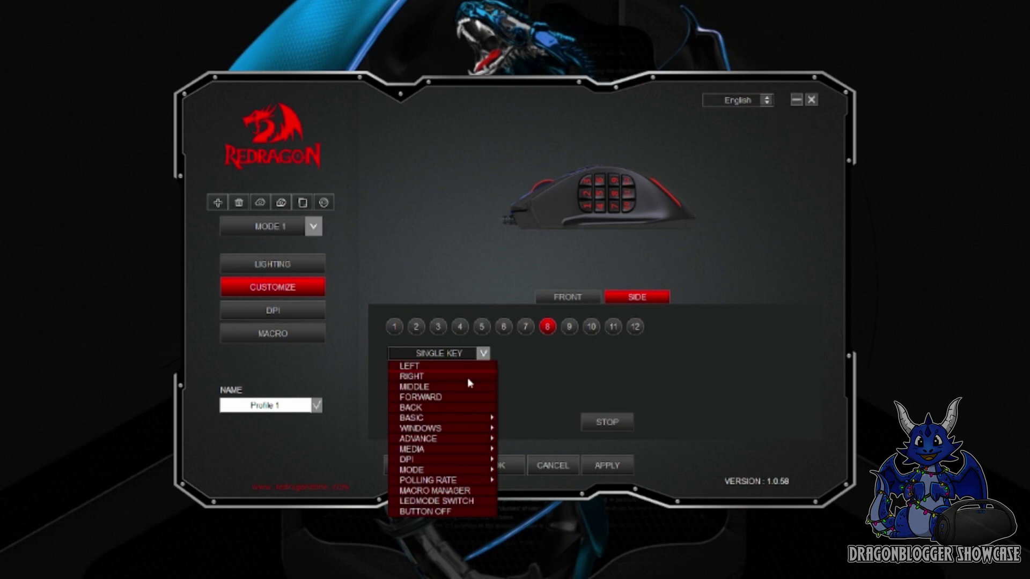
{"action": "left_click", "coordinate": [444, 493]}
{"action": "left_click", "coordinate": [495, 199]}
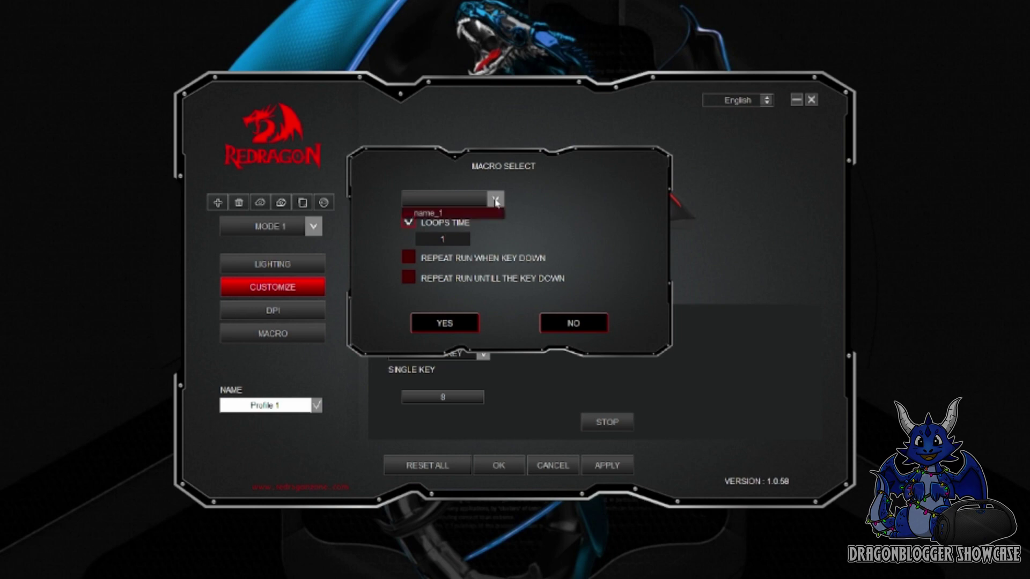
{"action": "left_click", "coordinate": [442, 213]}
{"action": "left_click", "coordinate": [450, 324]}
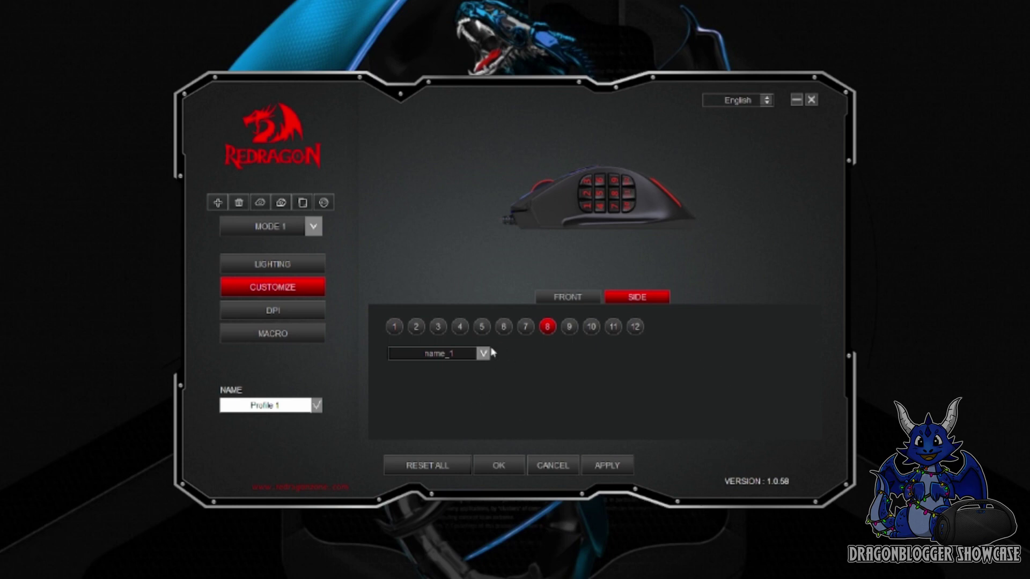
- Reset all profiles, reverting side button 8 to single key 8, and return to the macro editor
{"action": "left_click", "coordinate": [443, 467]}
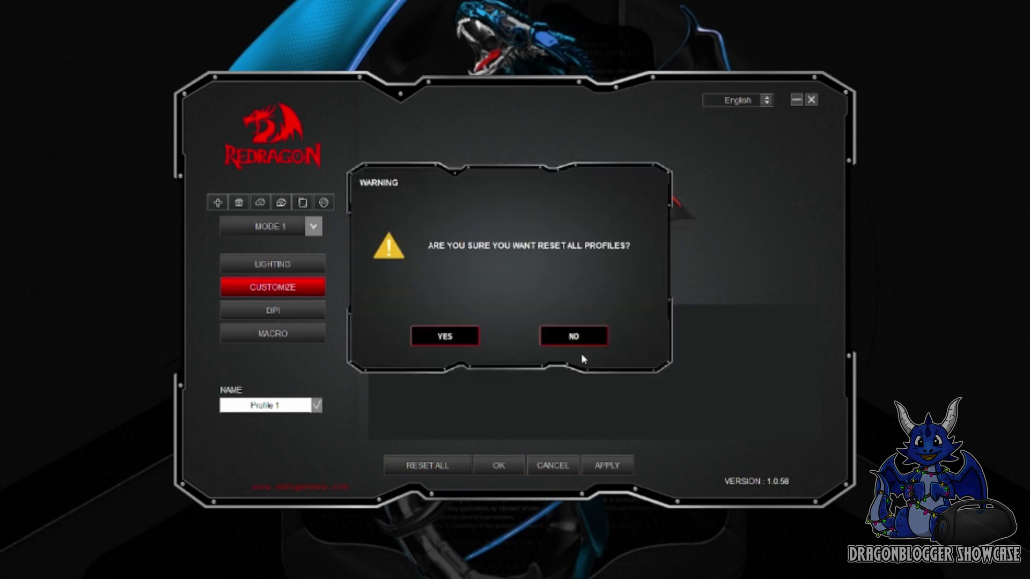
{"action": "left_click", "coordinate": [466, 340]}
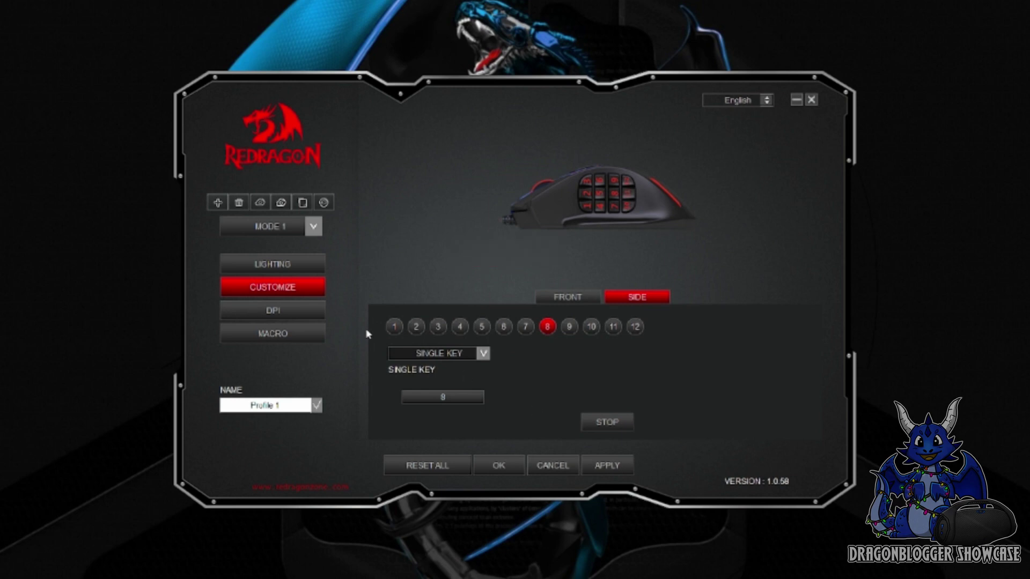
{"action": "left_click", "coordinate": [276, 329]}
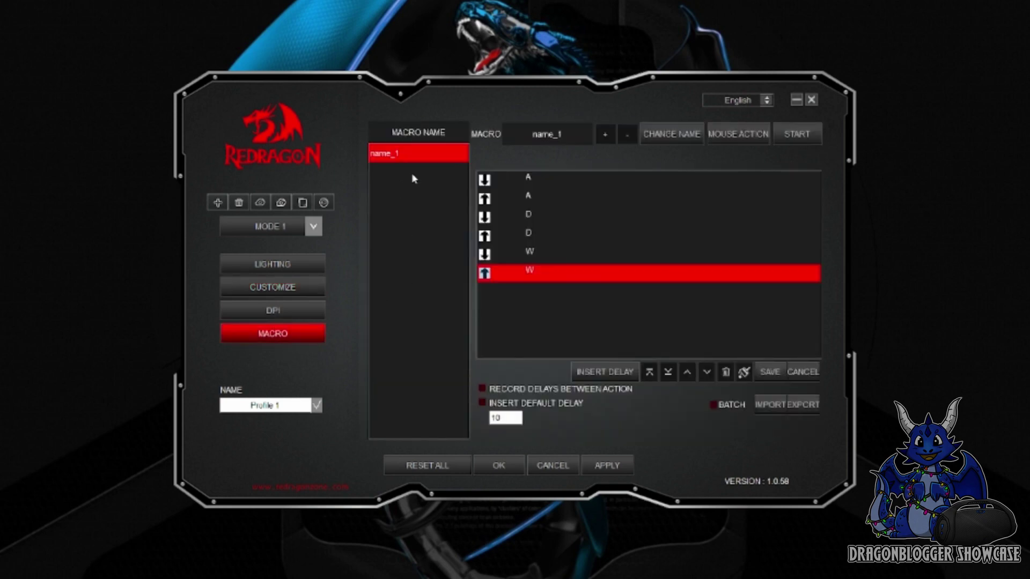
- Reset all mouse profiles and confirm the warning, keeping macro name_1's A, D, W events
{"action": "left_click", "coordinate": [437, 466]}
{"action": "left_click", "coordinate": [464, 340]}
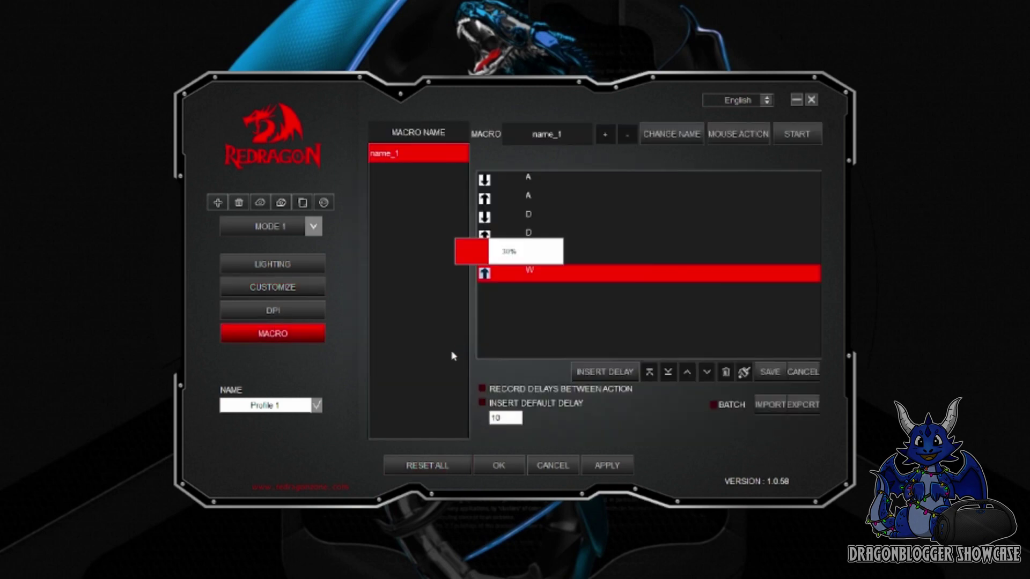